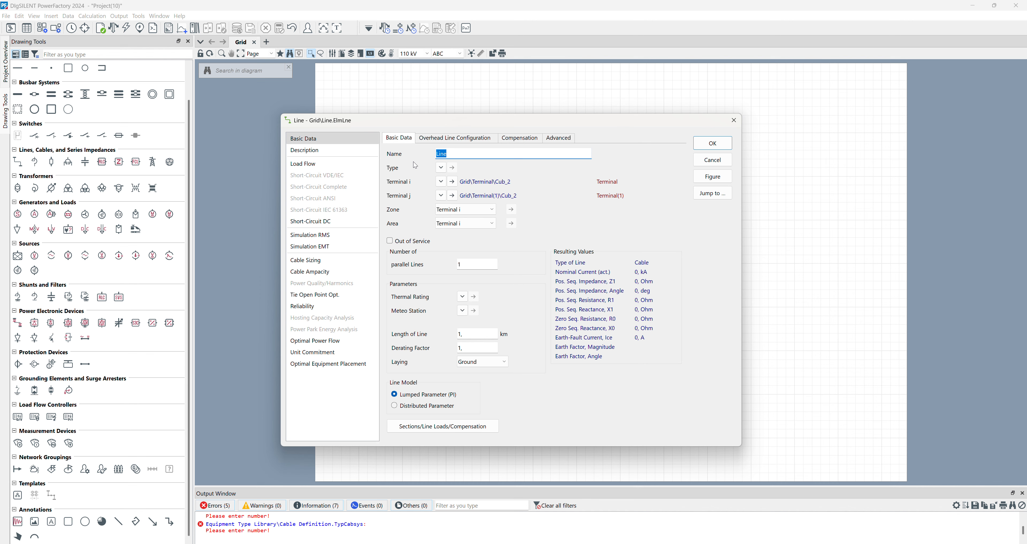
left_click(441, 167)
mouse_move(471, 193)
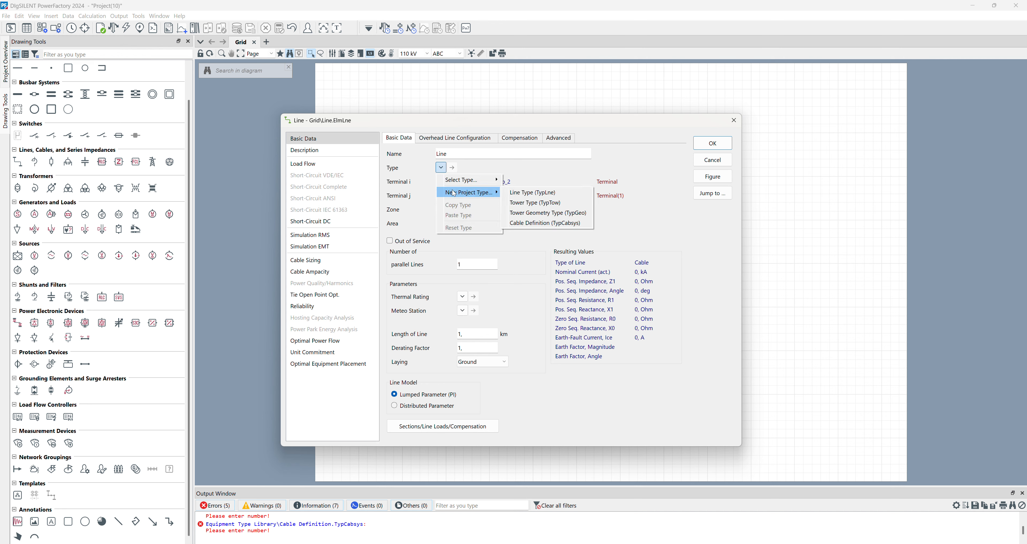
left_click(529, 193)
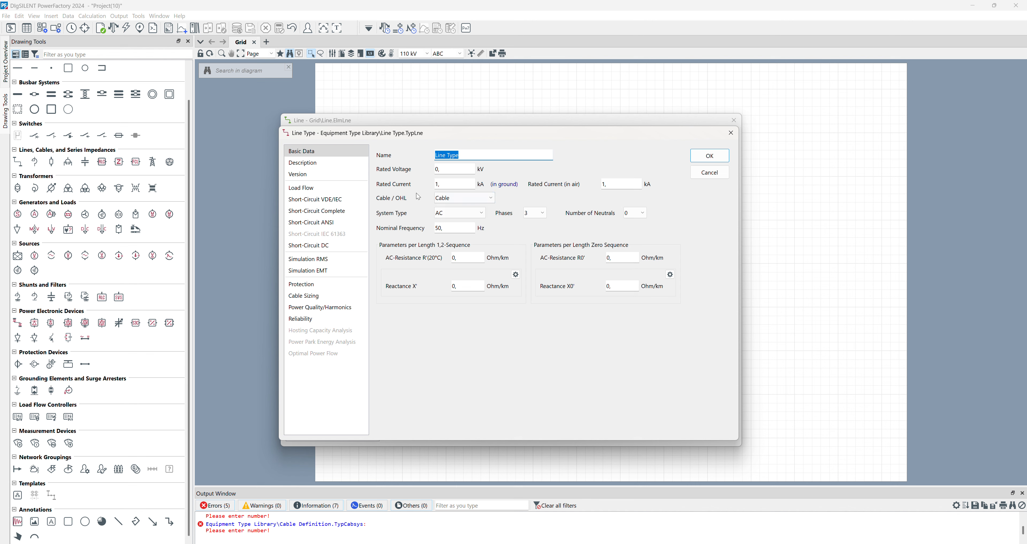
left_click(475, 290)
left_click(459, 185)
left_click(699, 178)
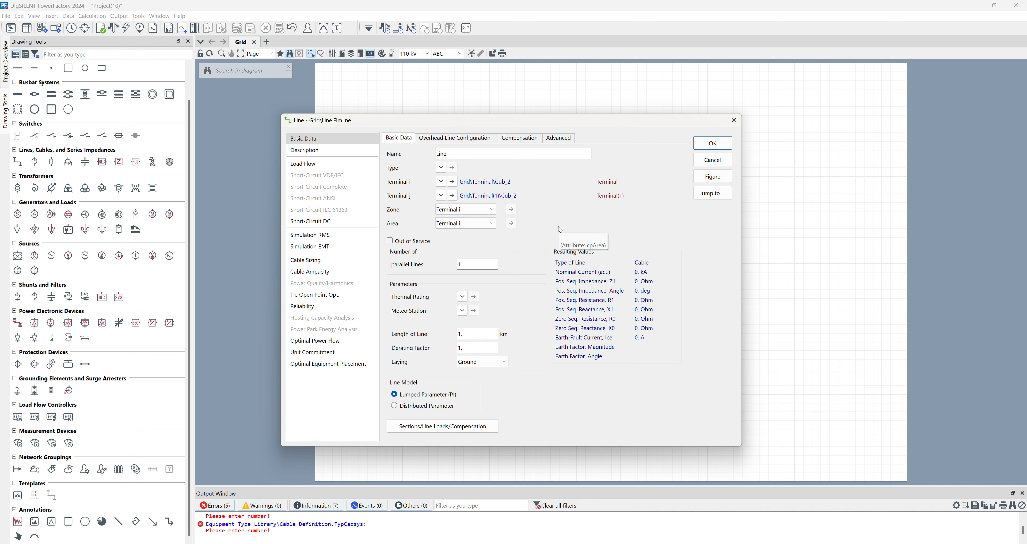
- Create a new project type of the kind Cable Definition (TypCabsys) for the line
left_click(444, 171)
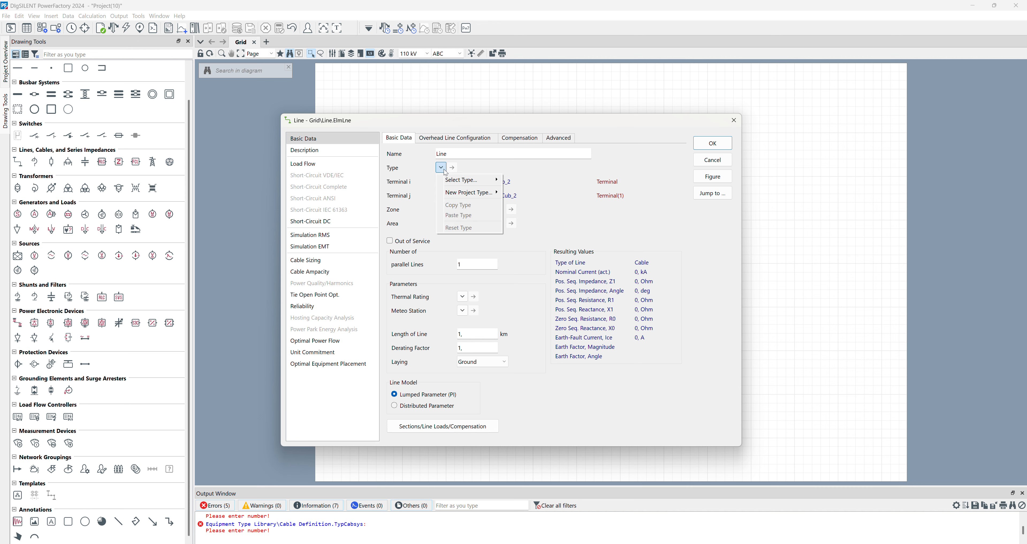
mouse_move(471, 193)
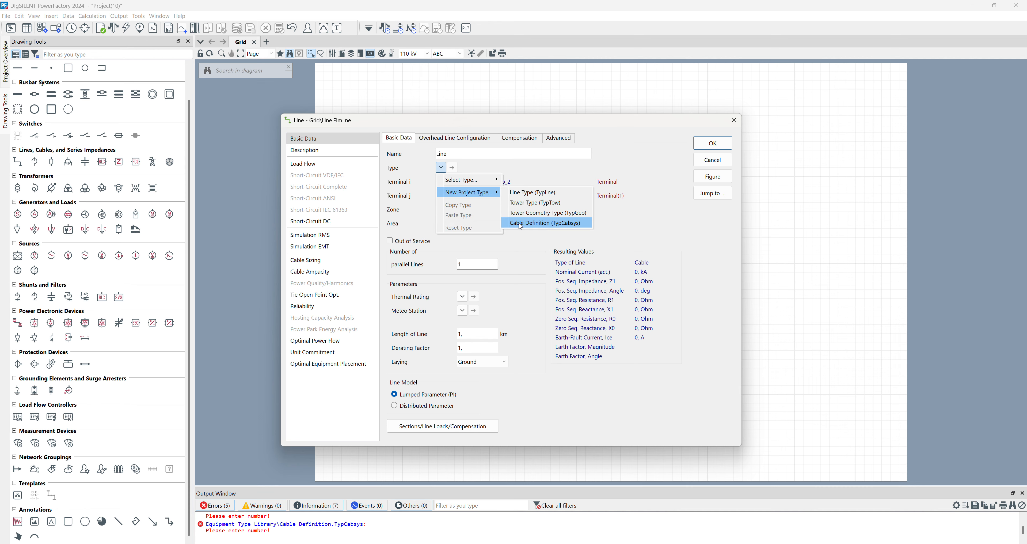
left_click(532, 226)
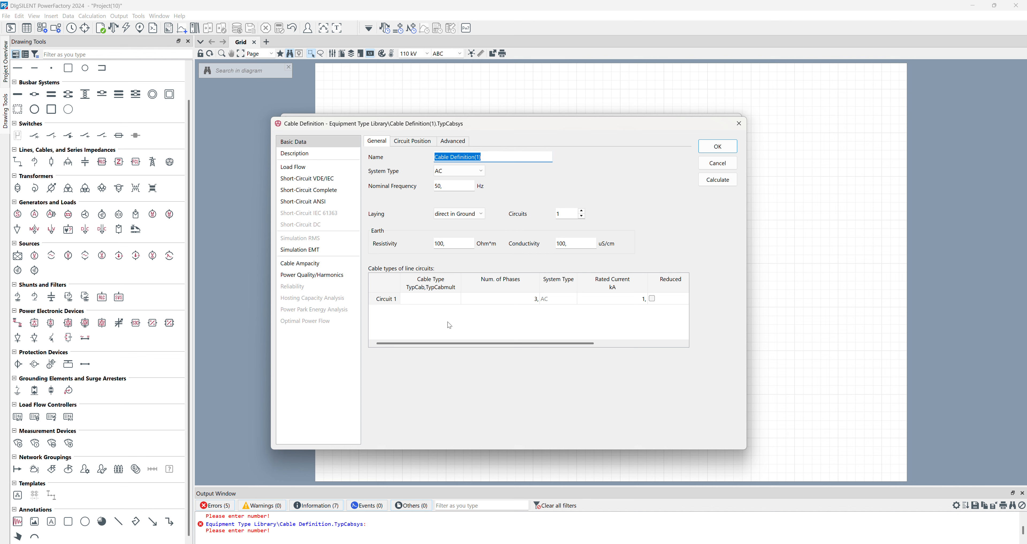
- Create a new Single Core Cable Type in the Equipment Type Library for Circuit 1's cable type
double_click(438, 299)
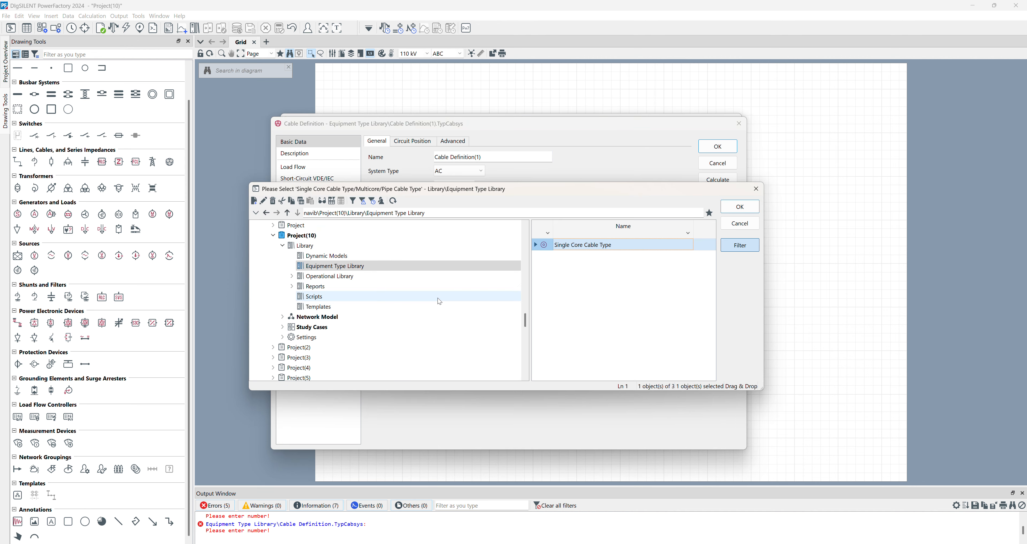
left_click(255, 201)
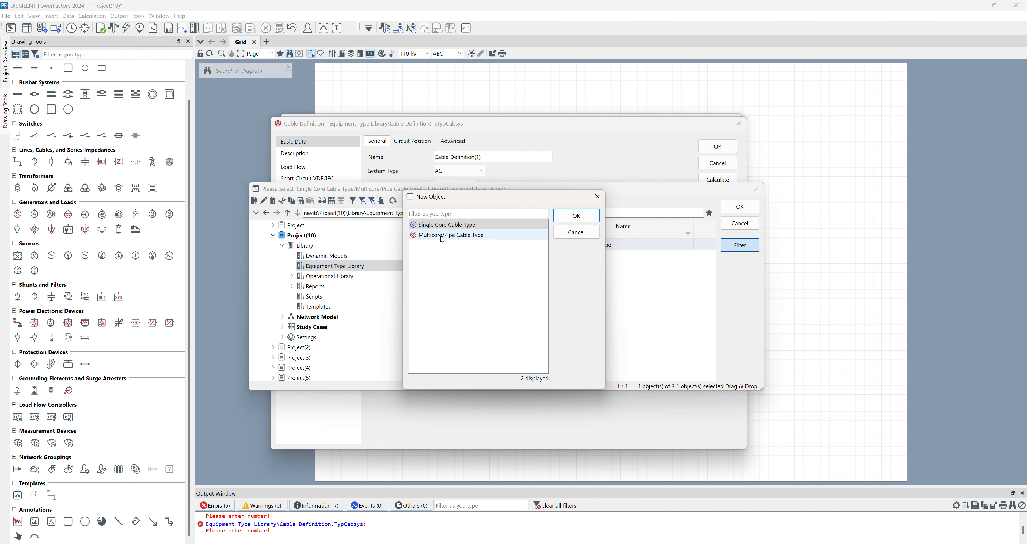
left_click(415, 227)
left_click(420, 225)
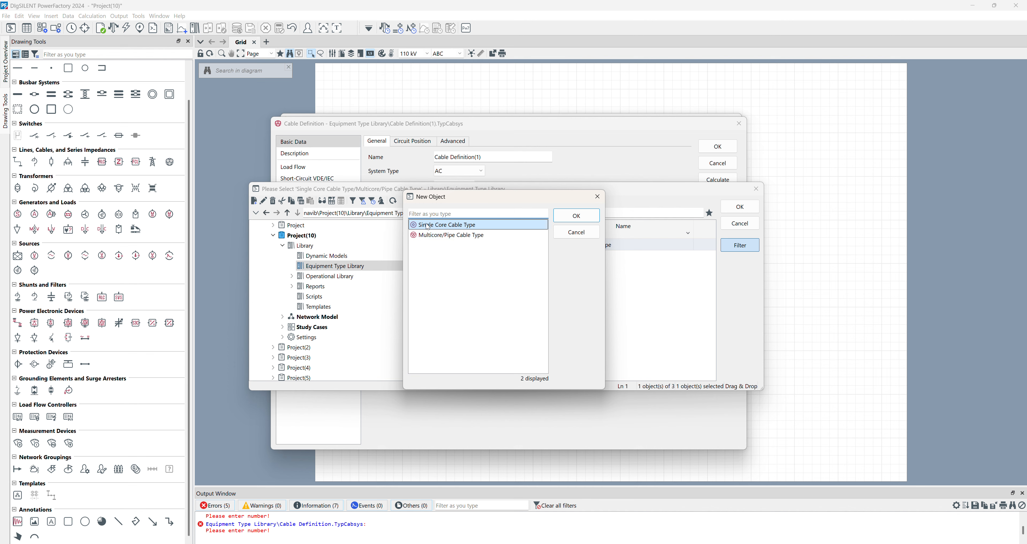
left_click(576, 215)
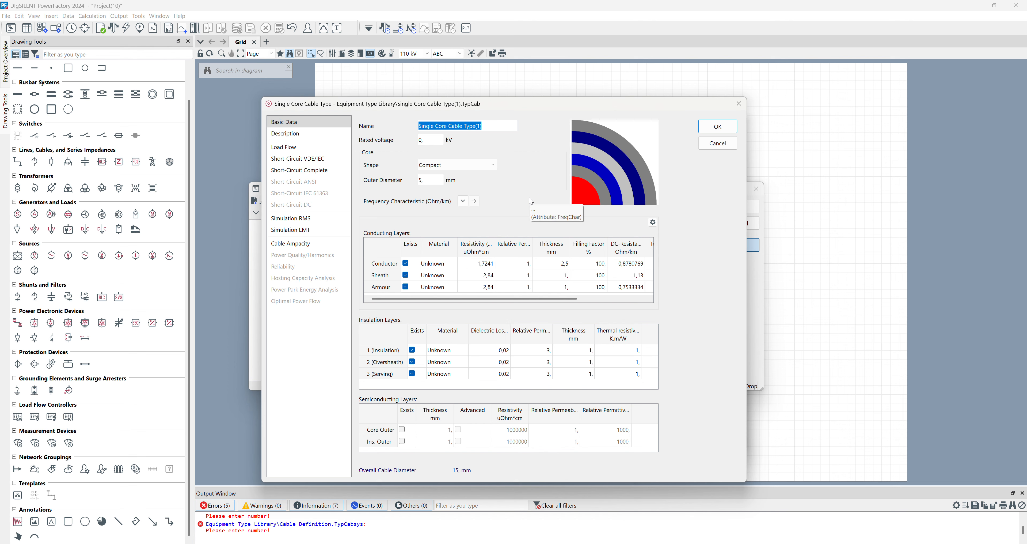
- Try a sheath thickness of 4 mm in the conducting layers and set it back to 1 mm
mouse_move(581, 186)
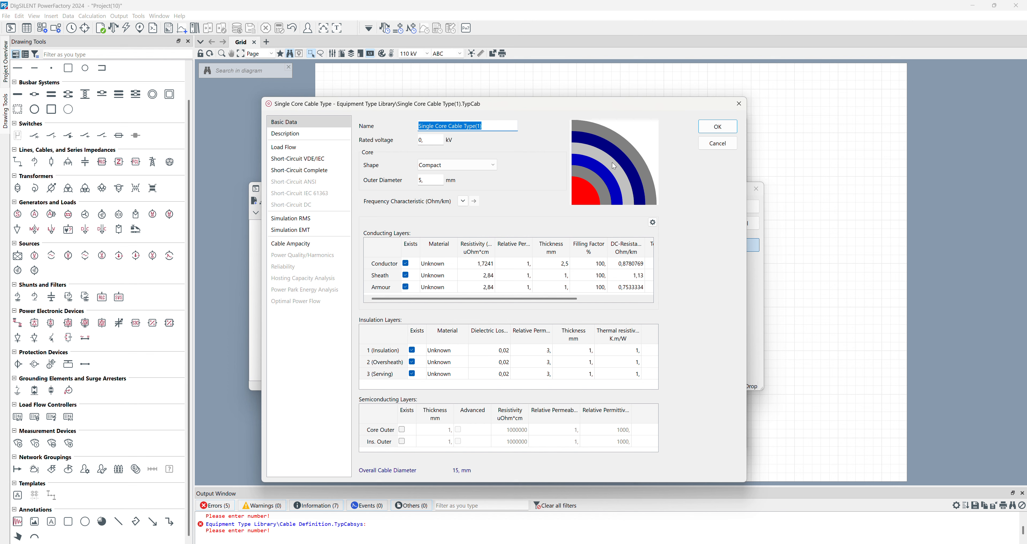
left_click(562, 263)
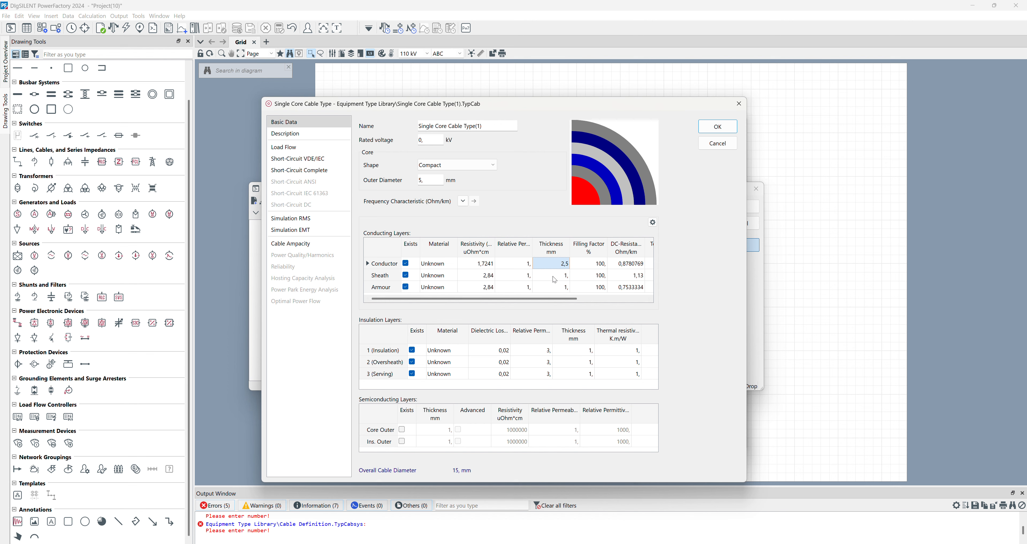
double_click(430, 180)
double_click(563, 276)
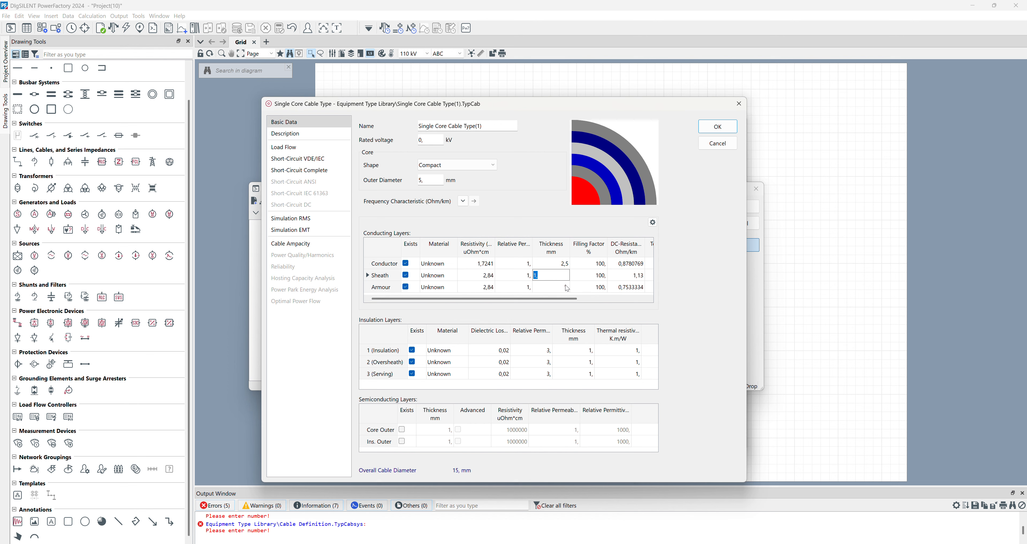
type("4")
left_click(570, 264)
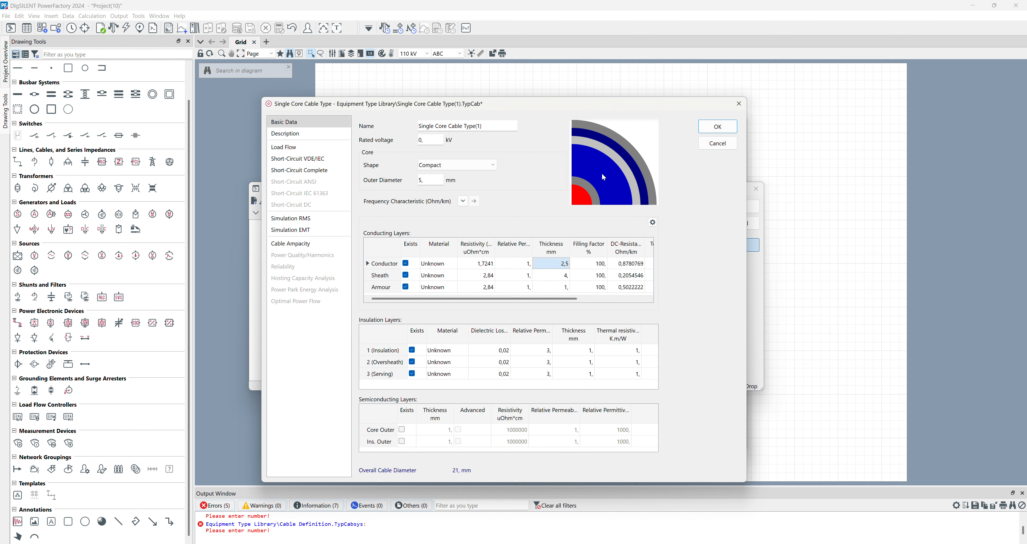
double_click(563, 275)
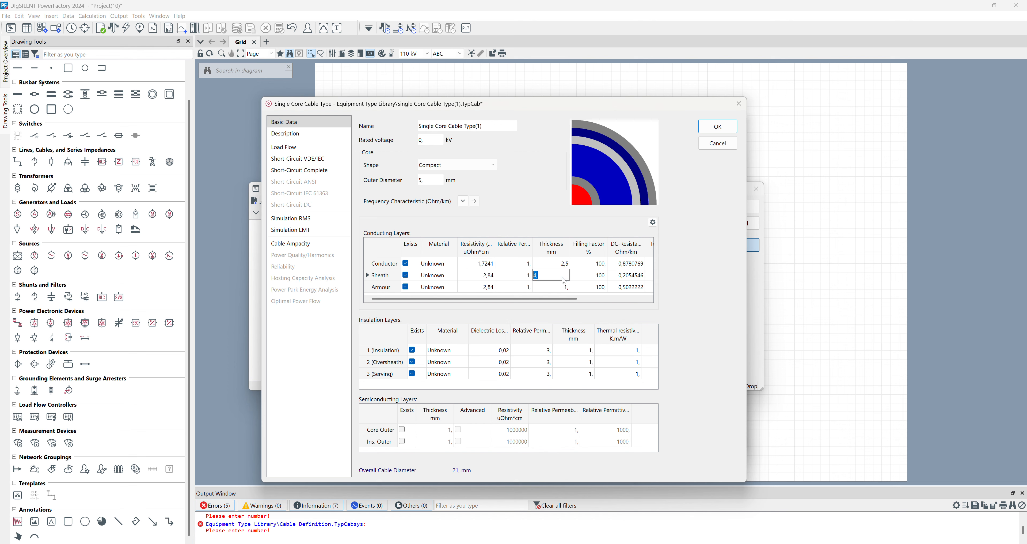
type("1")
left_click(589, 287)
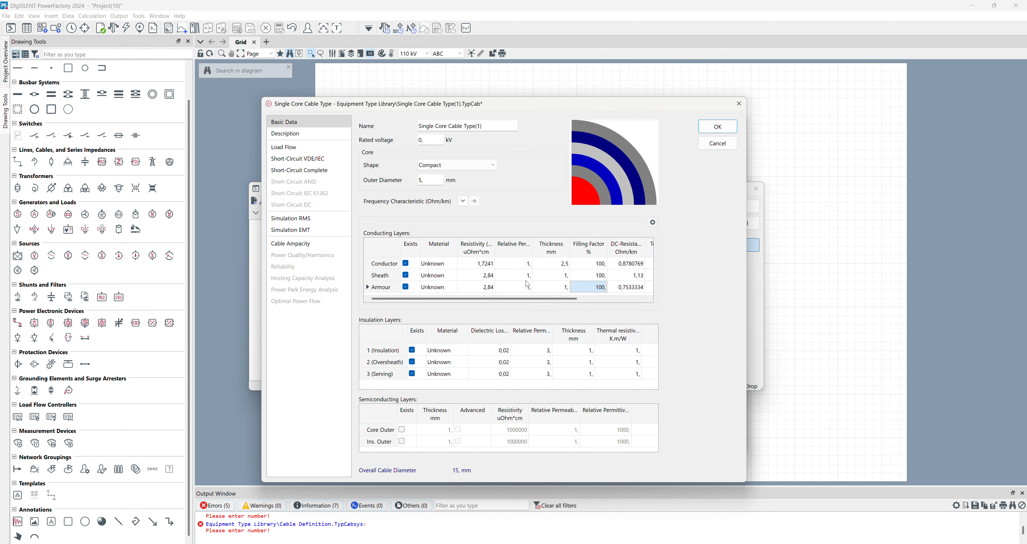
- Set the single core cable's rated voltage to 1 kV and assign this new cable type to Circuit 1
mouse_move(540, 298)
left_mouse_down()
mouse_move(637, 299)
mouse_move(525, 295)
left_mouse_up()
double_click(428, 140)
type("1")
left_click(713, 128)
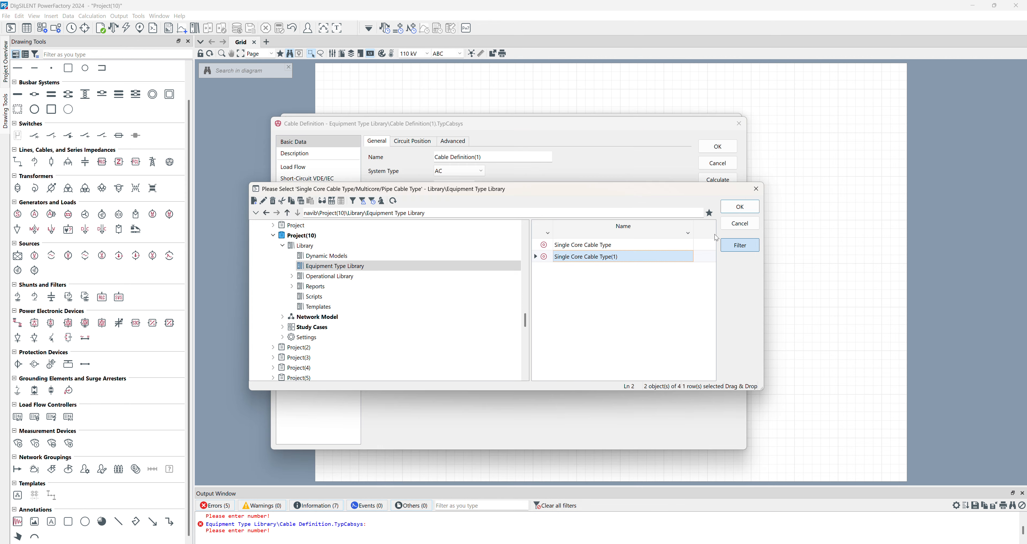
left_click(740, 207)
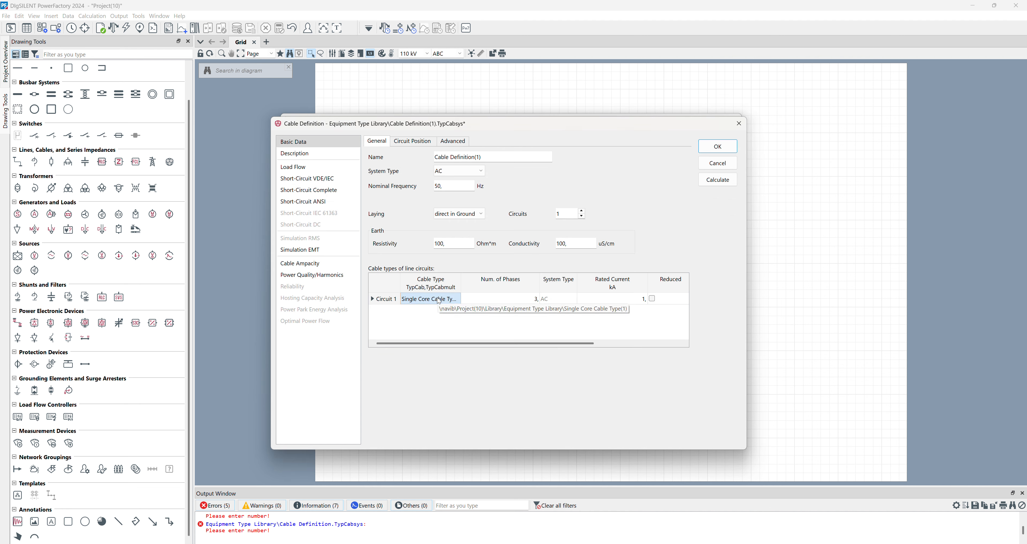
- Open the cable definition's circuit position settings and try to accept the definition with the default coordinates
left_click(419, 142)
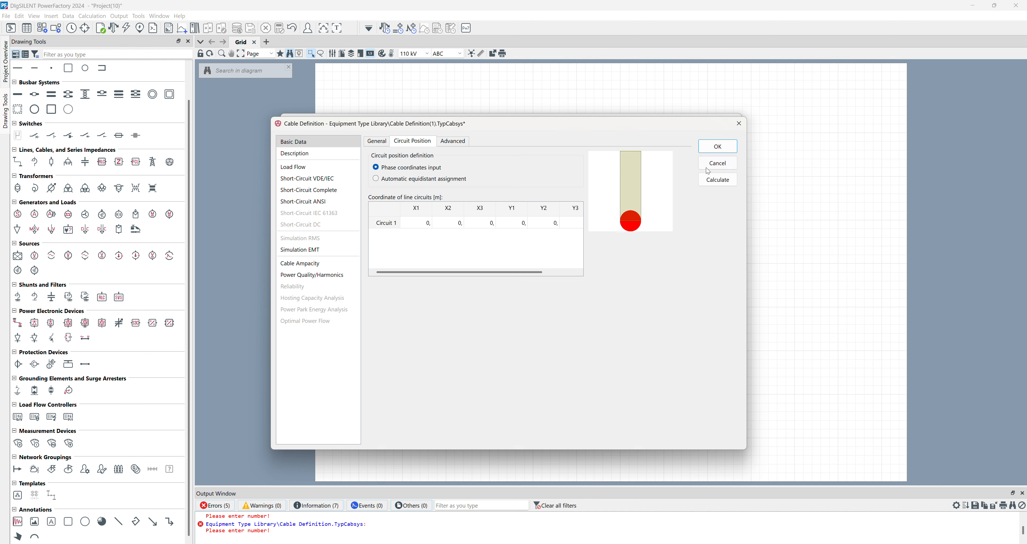
left_click(705, 151)
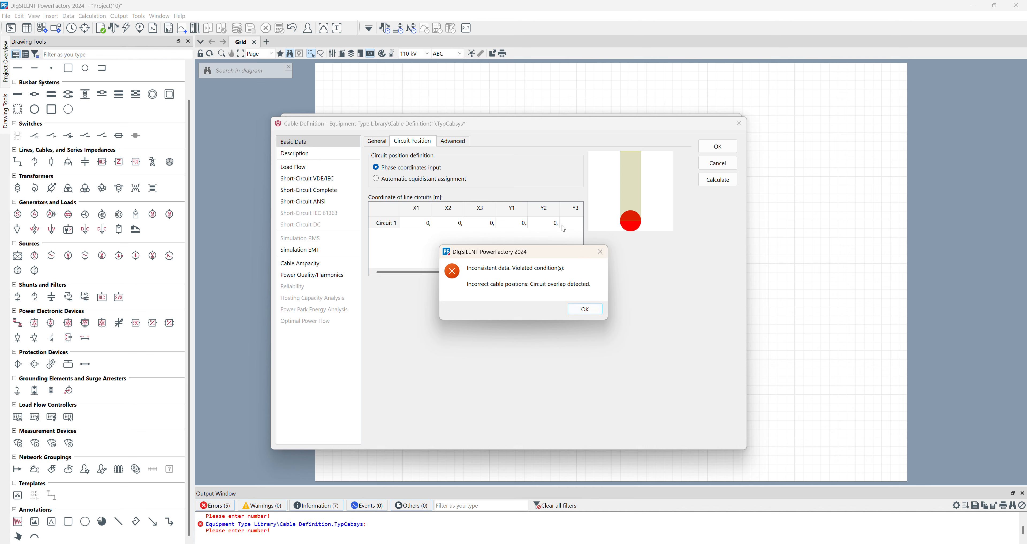
left_click(583, 310)
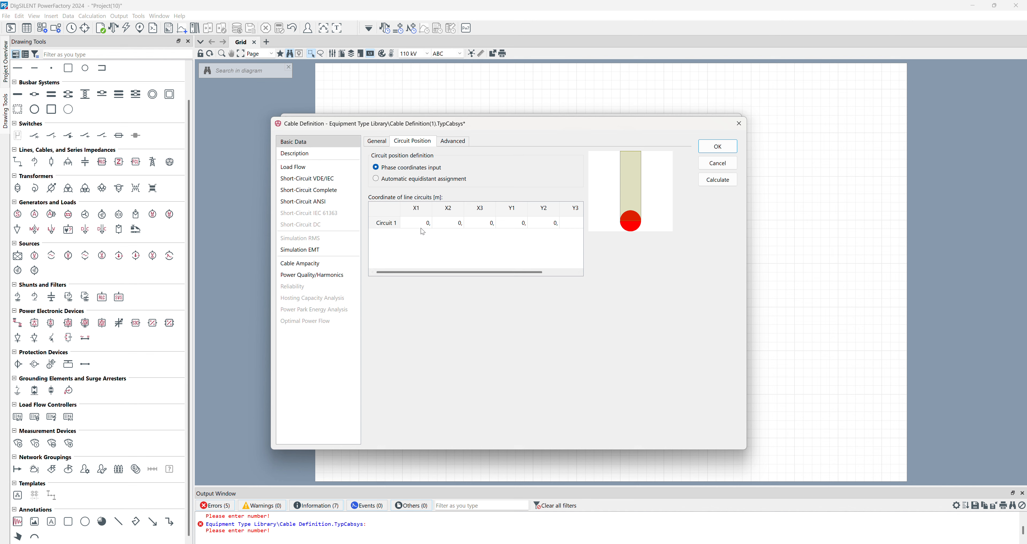
- Set Circuit 1's phase coordinates to X1 = 1, X2 = 2, X3 = 3 and Y1 = 1 m
type("1")
key("Return")
left_click(462, 225)
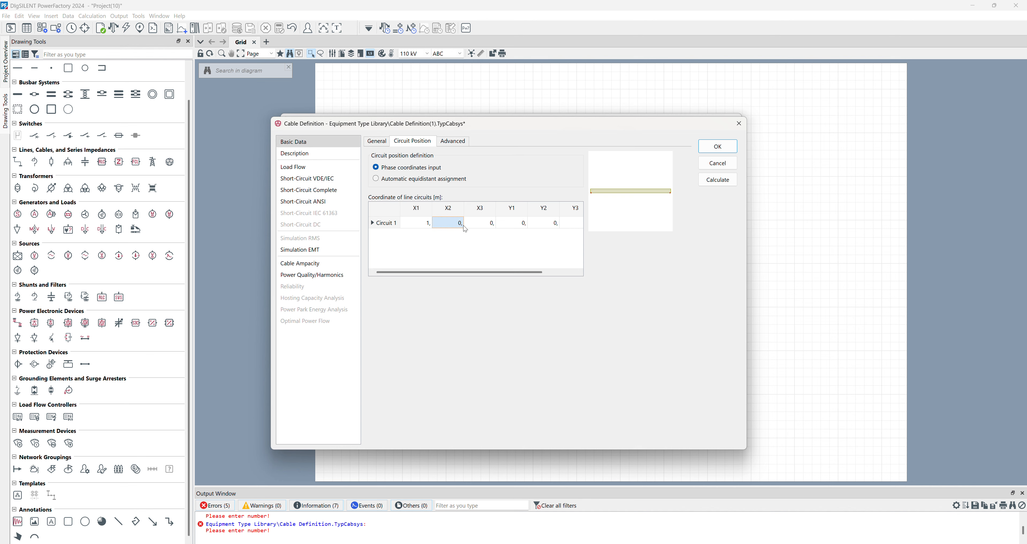
type("2")
left_click(491, 225)
type("3")
left_click(521, 224)
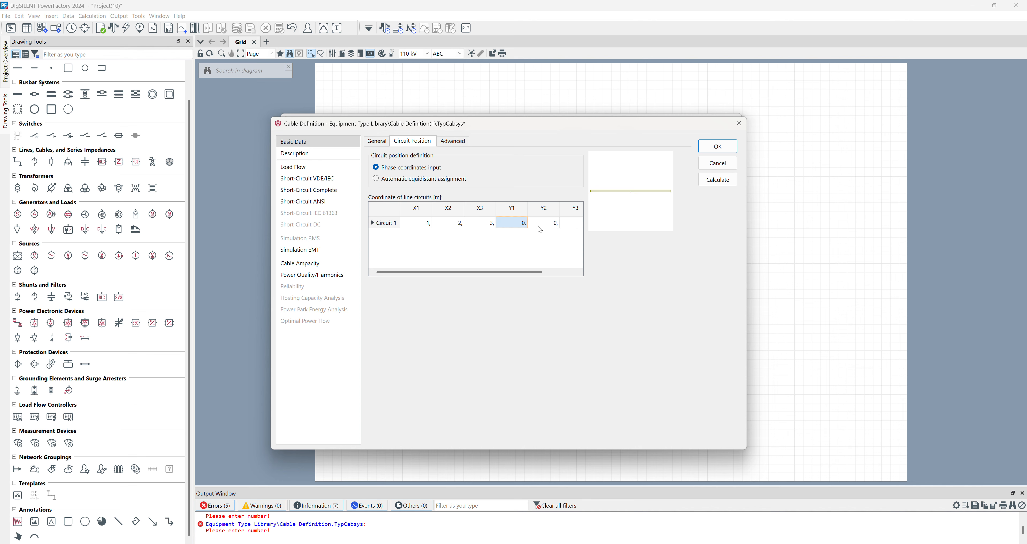
type("1")
key("Return")
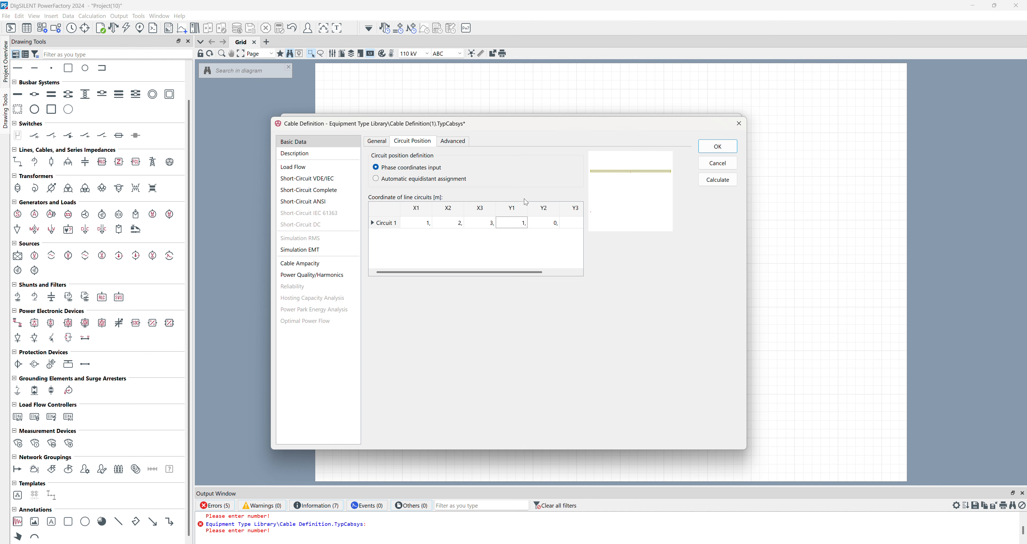
- Switch the circuit position definition to automatic equidistant assignment and set the phase distance to 0,1 m
left_click(376, 179)
left_click(608, 290)
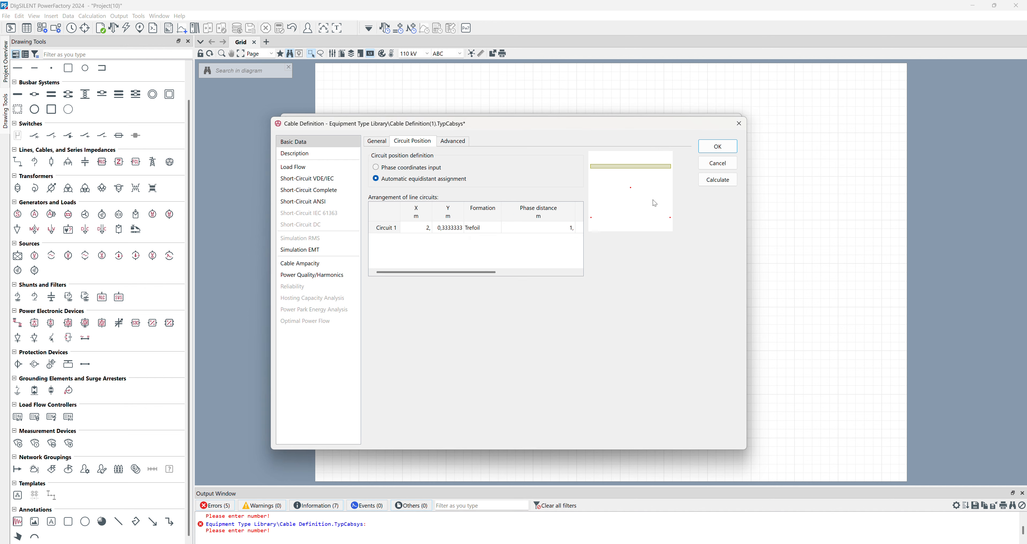
double_click(556, 227)
type("0")
type(",1")
key("Return")
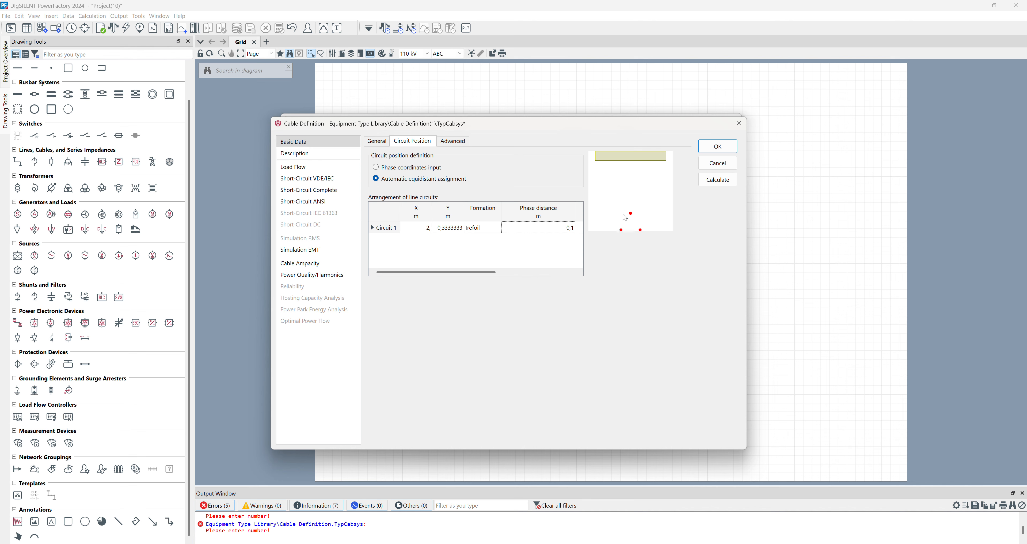
- Choose the Trefoil formation for Circuit 1 and set its X position to 0,2 m
left_click(482, 232)
left_click(480, 229)
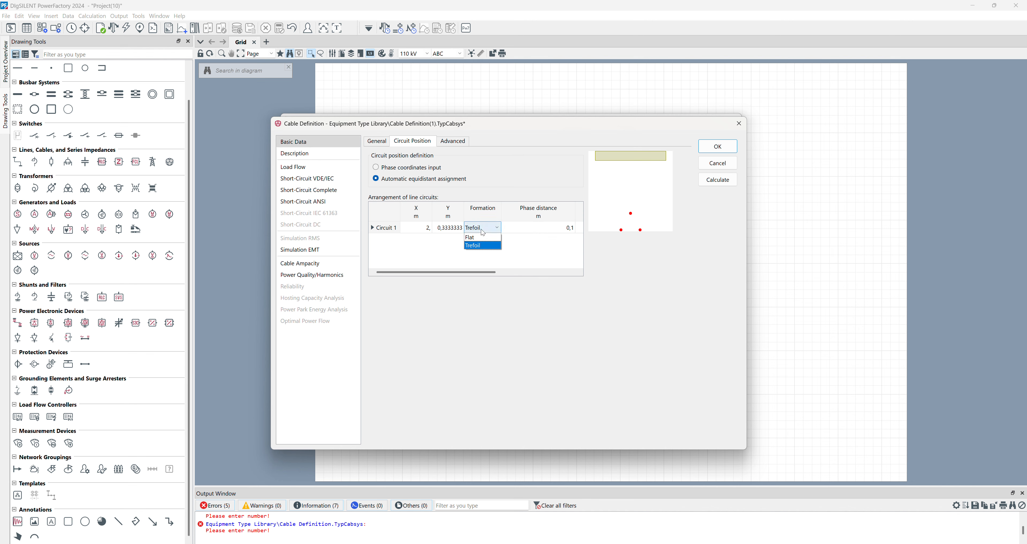
left_click(481, 235)
left_click(483, 243)
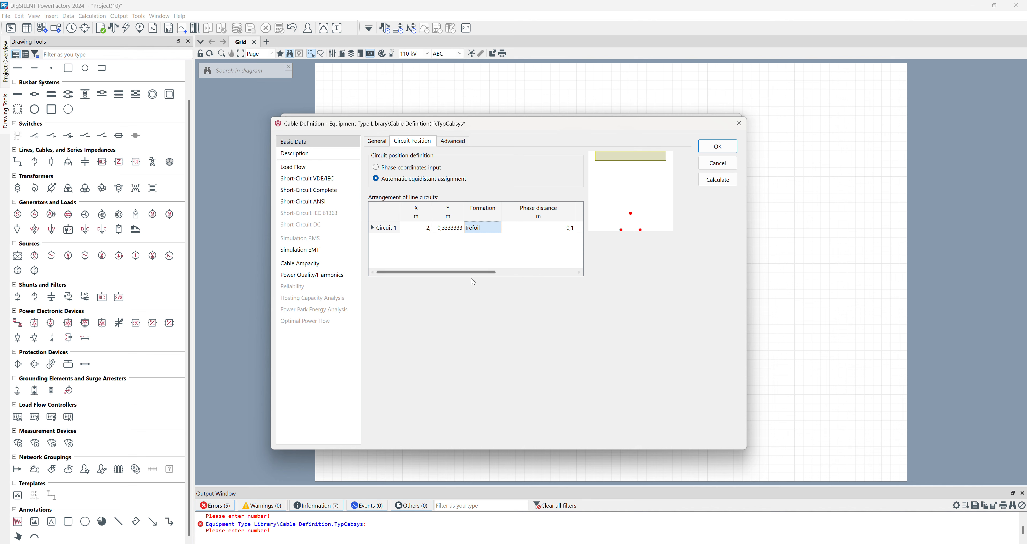
left_click(425, 230)
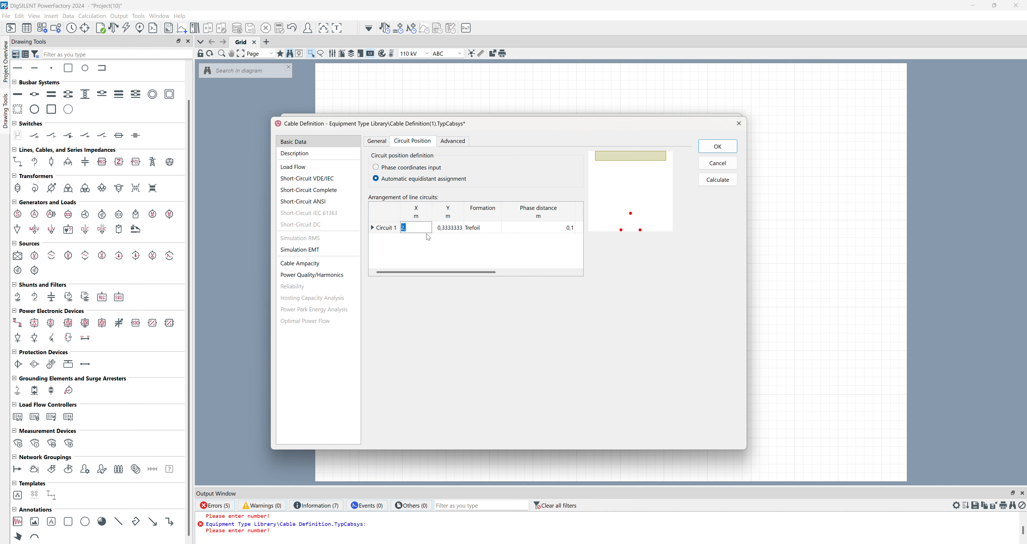
type("0.25")
key("Return")
- Set Circuit 1's phase distance to 0,05 m and accept the cable definition as the line's type
double_click(540, 230)
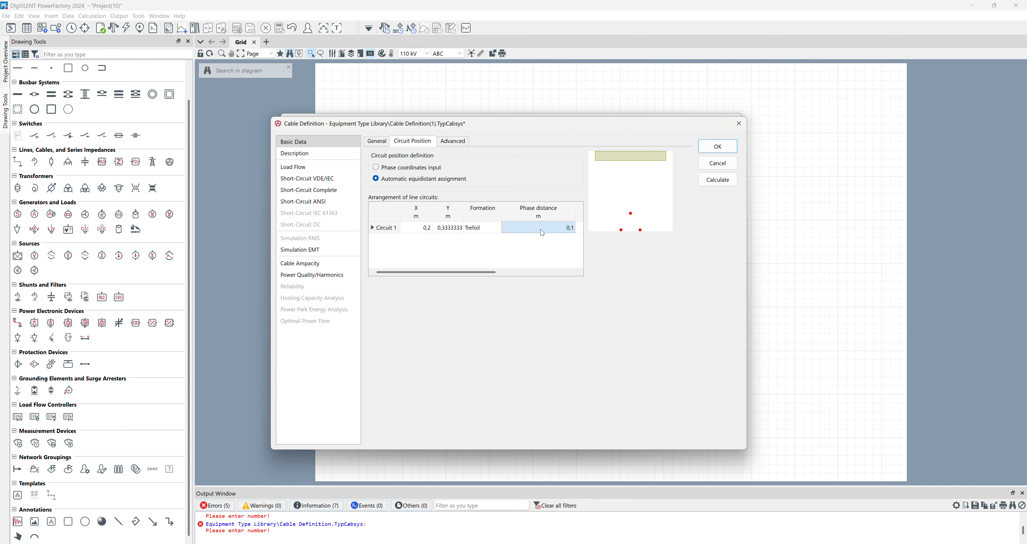
type("0,")
type("5")
key("Return")
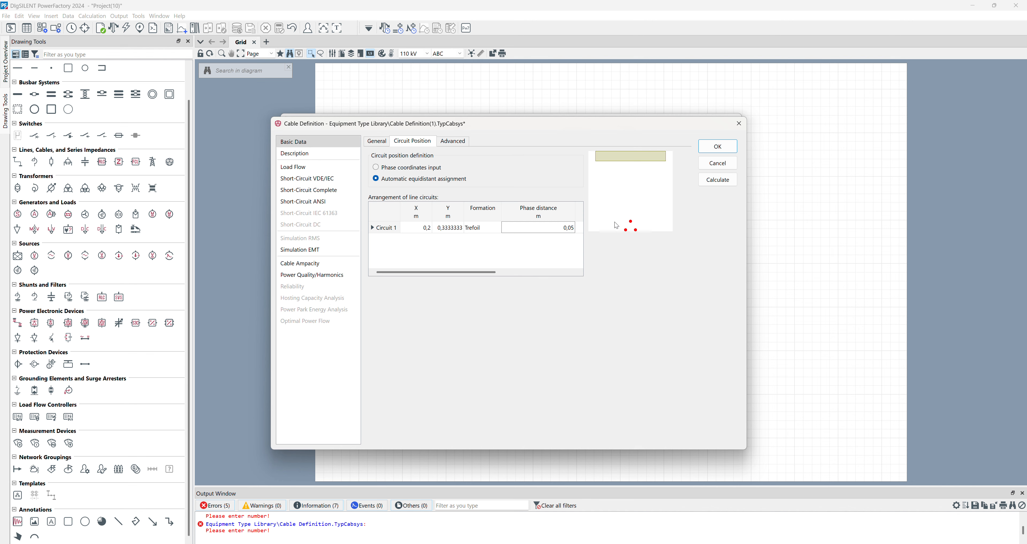
mouse_move(474, 272)
left_mouse_down()
mouse_move(556, 272)
mouse_move(457, 263)
left_mouse_up()
left_click(717, 146)
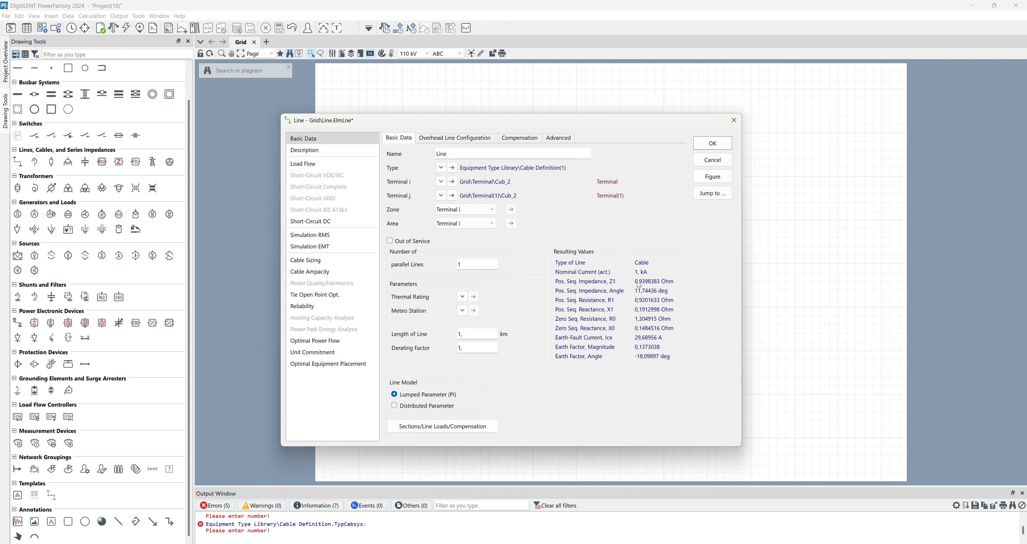